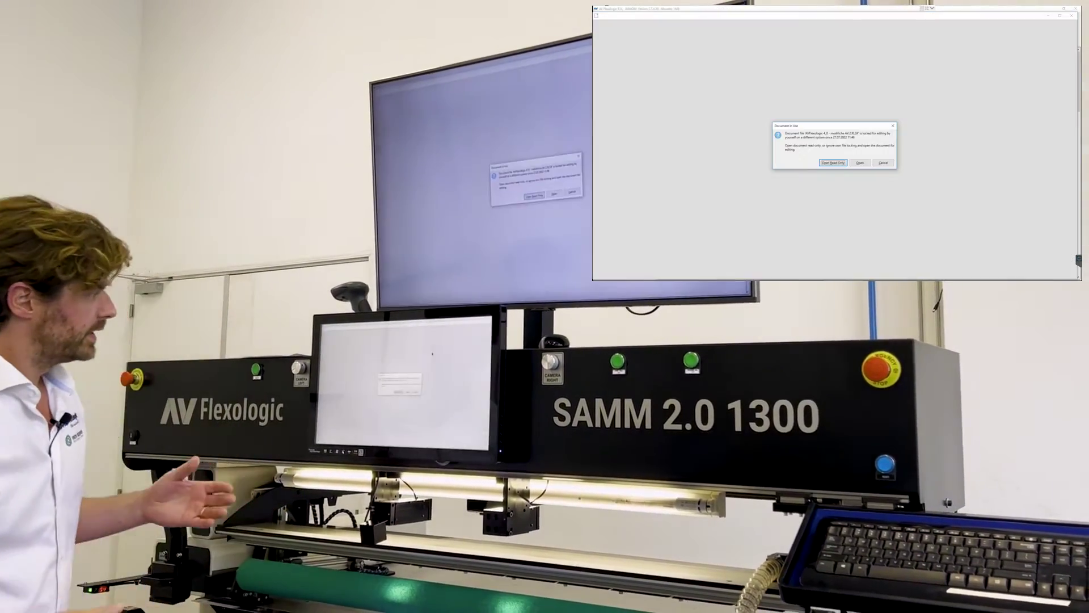
Step: Open the mountline spreadsheet read-only in LibreOffice Calc and select row 1
click(832, 161)
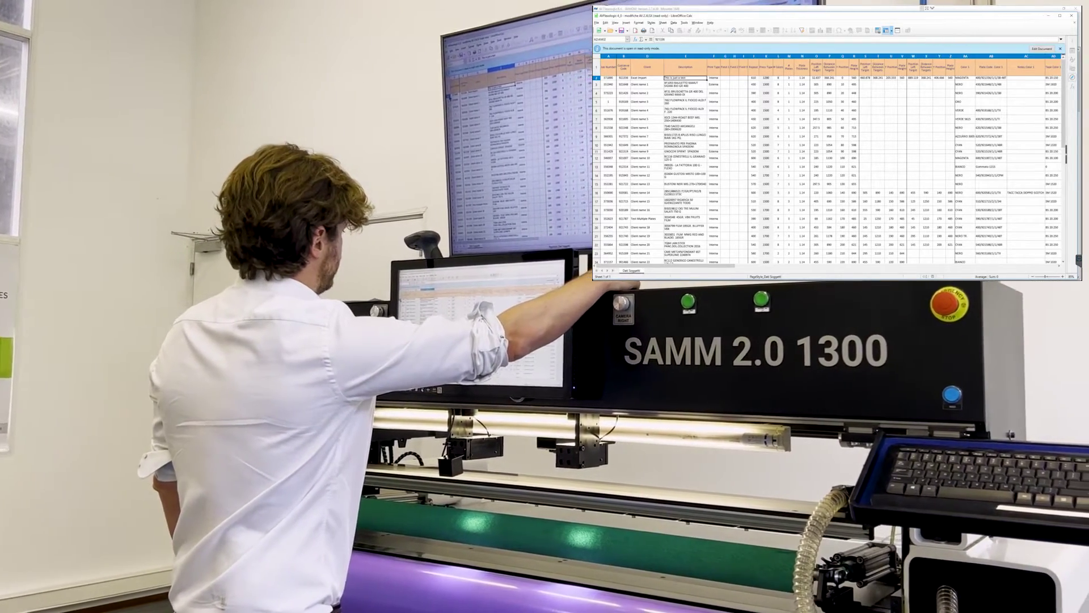
key(shift+space)
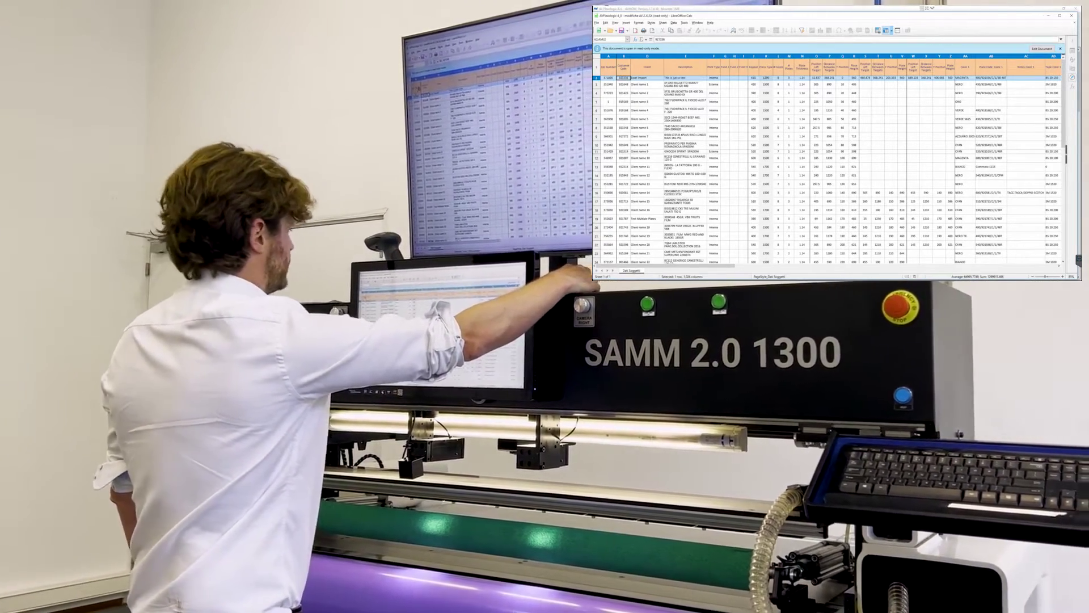